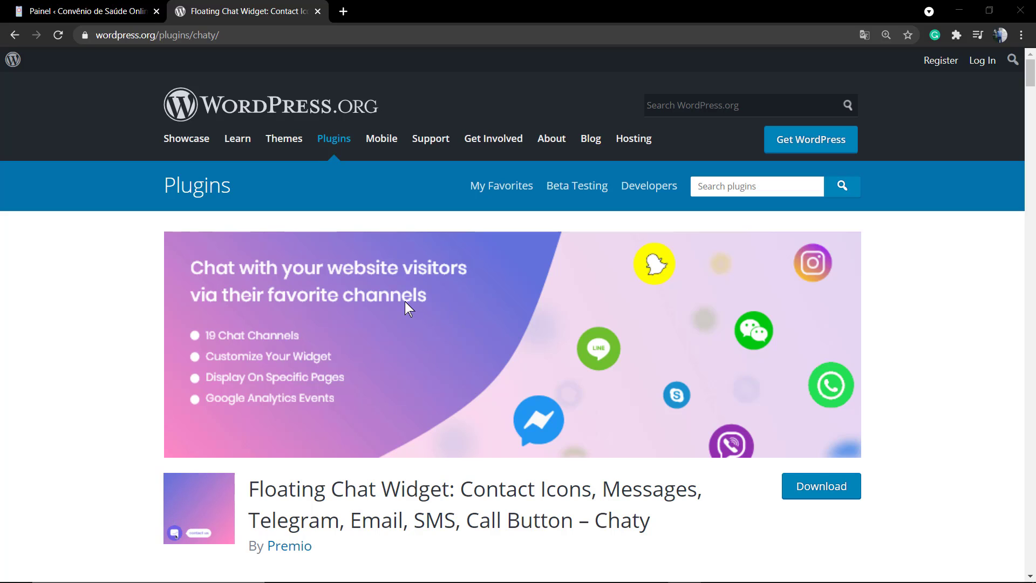
Select the Chaty plugin name, then move via the live homepage to the Painel admin dashboard
double_click(620, 526)
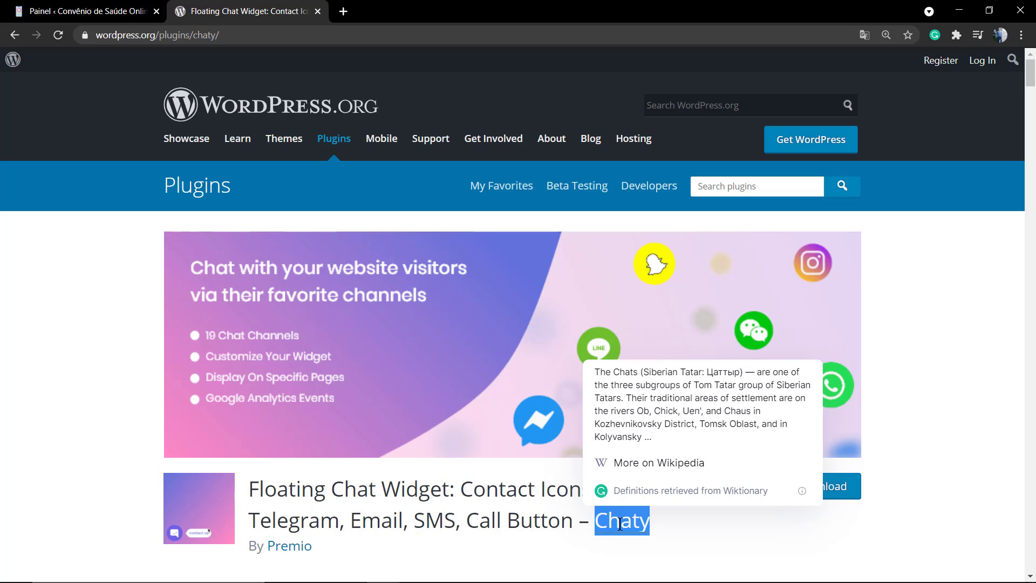
click(620, 524)
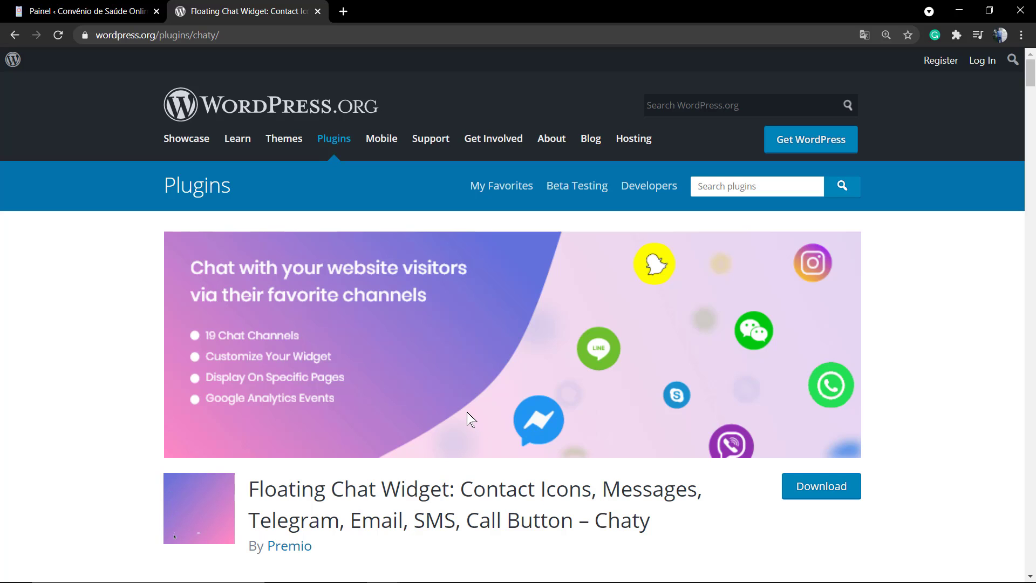
click(81, 11)
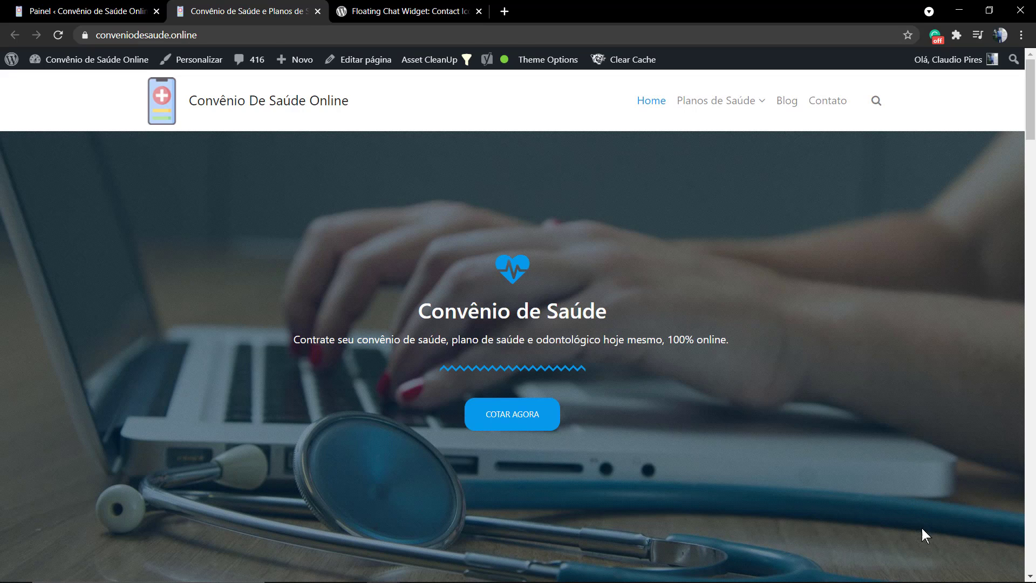
click(141, 9)
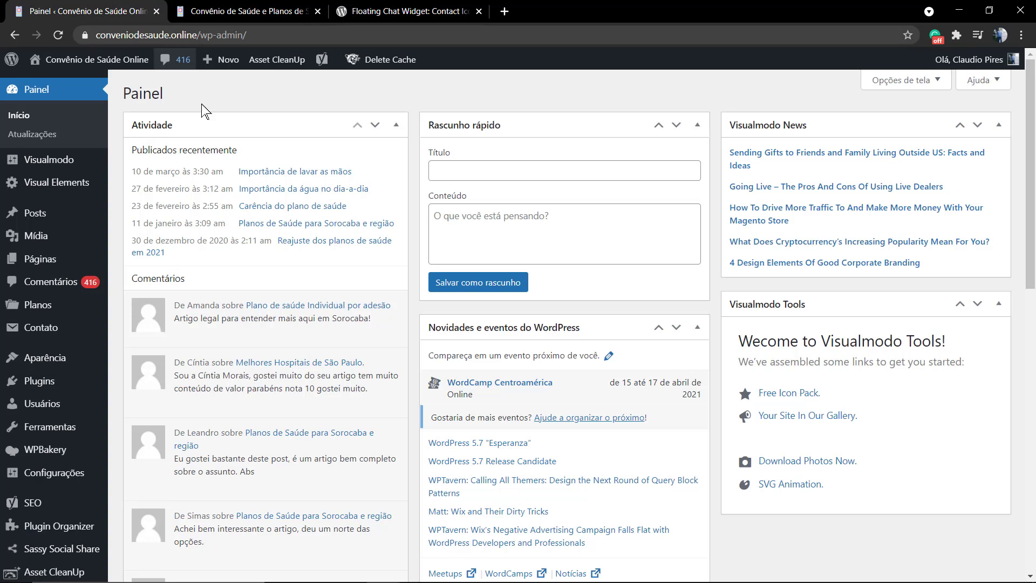
mouse_move(39, 381)
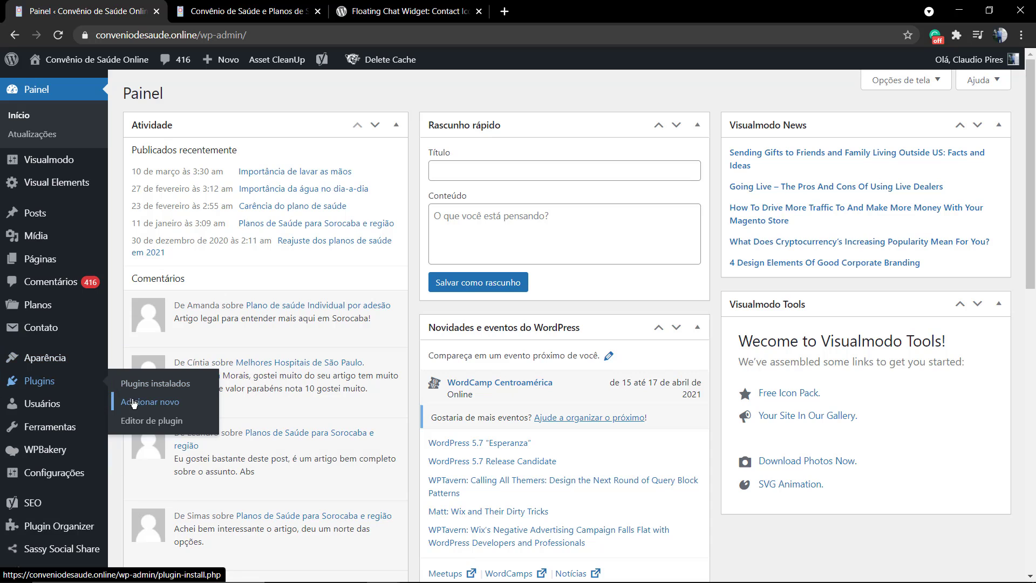
Search the plugin catalogue for 'Chaty' and install the Floating Chat Widget plugin
click(139, 407)
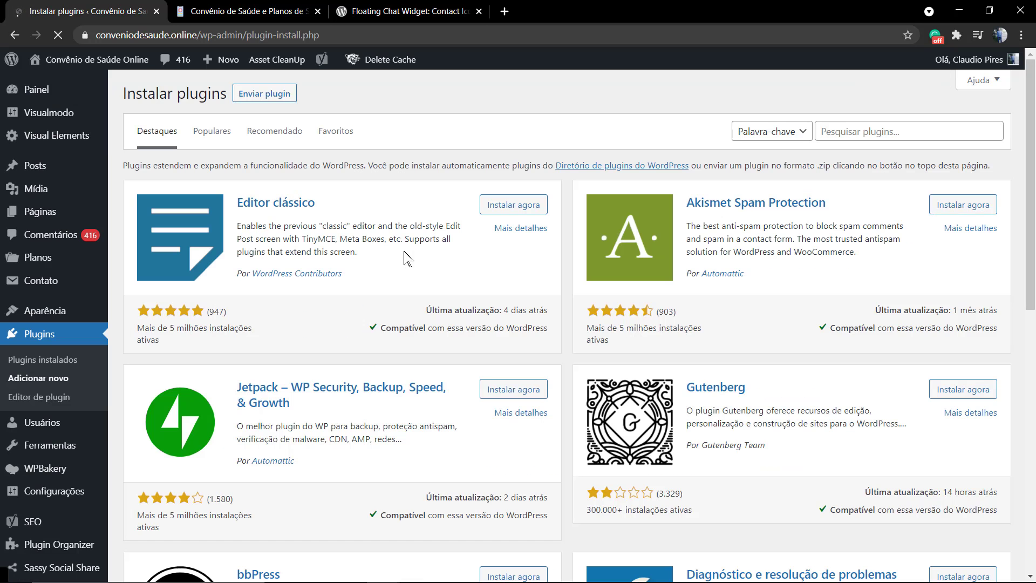
click(905, 131)
text(Chaty)
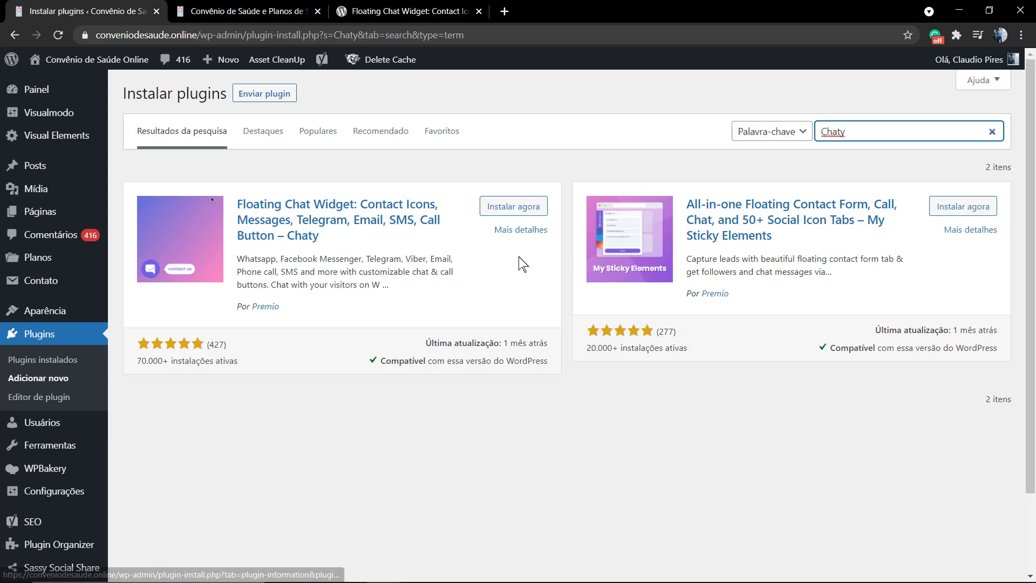
click(501, 207)
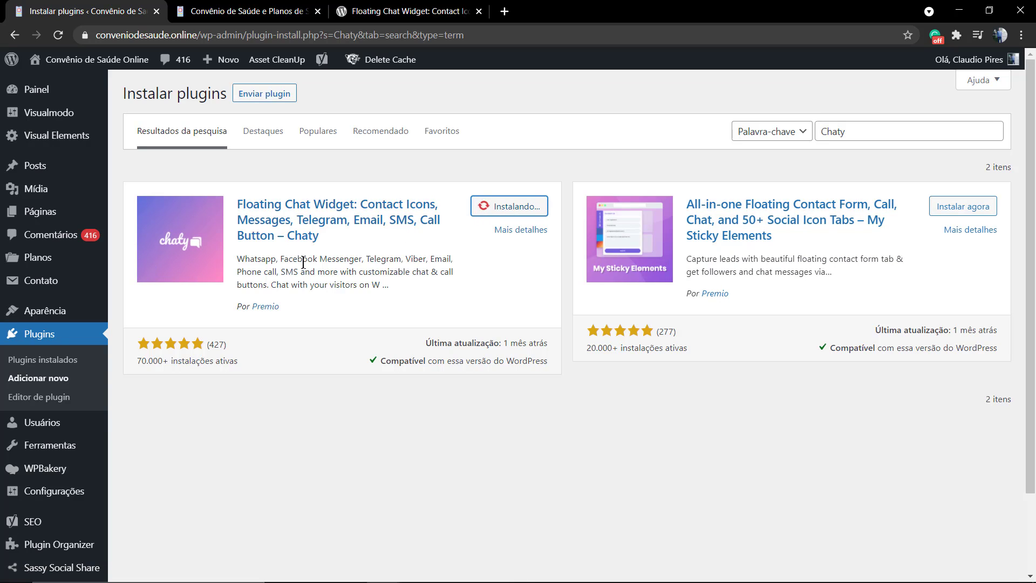
Activate the newly installed Chaty plugin to reach its widget setup
click(517, 215)
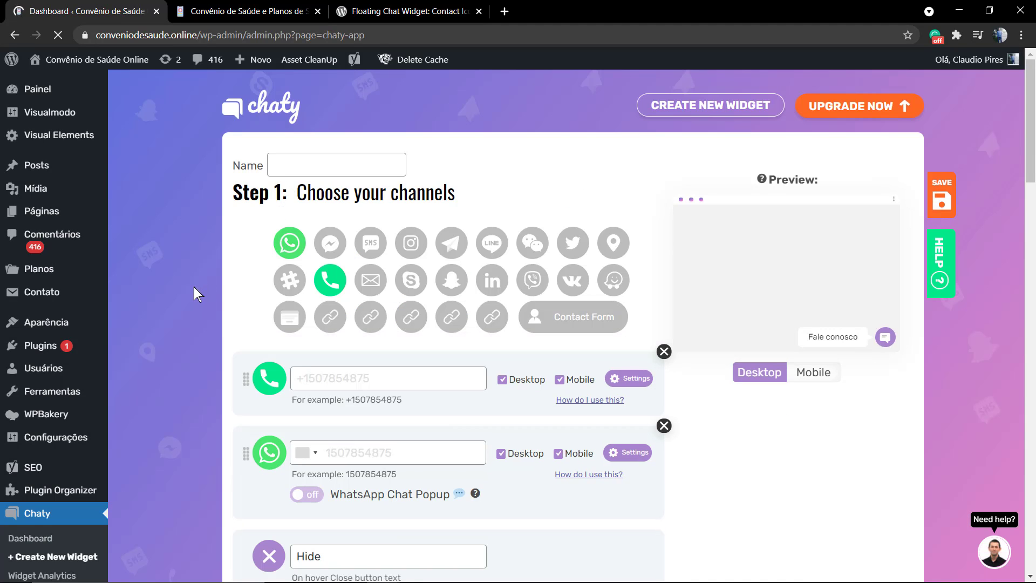
Leave WhatsApp as the sole Chaty channel, dropping Phone, and focus its number field
click(330, 280)
click(289, 249)
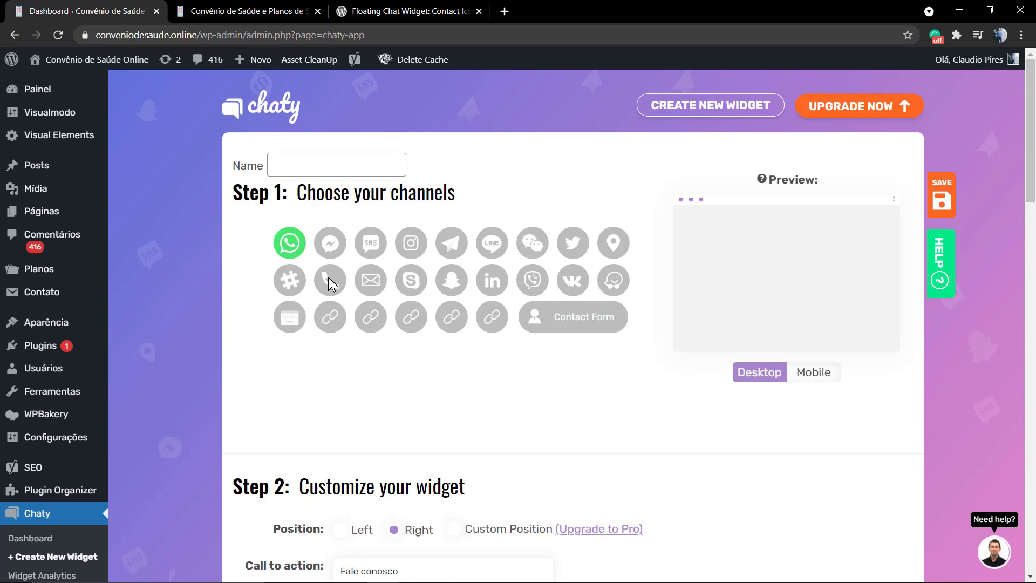
click(297, 257)
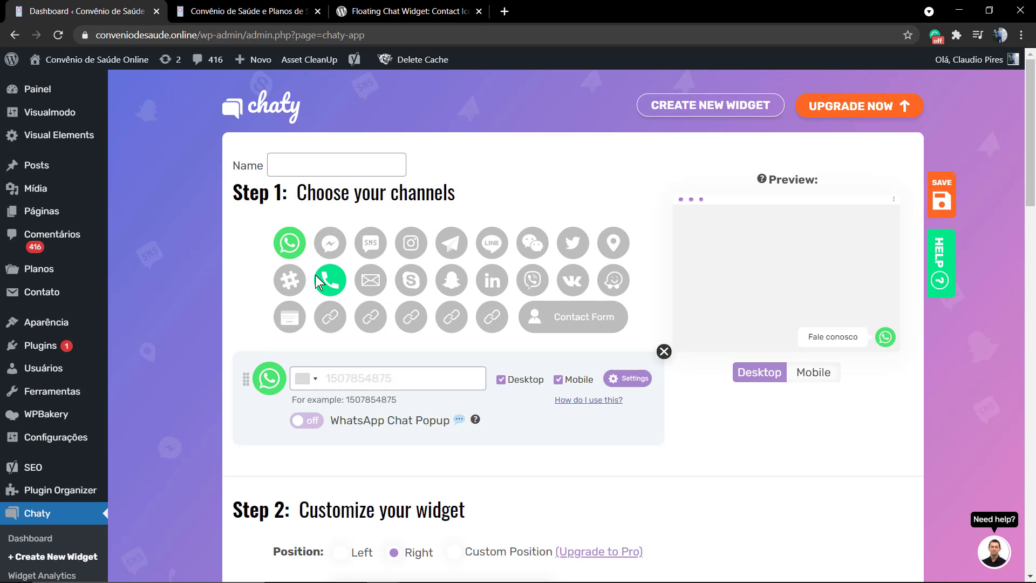
click(329, 280)
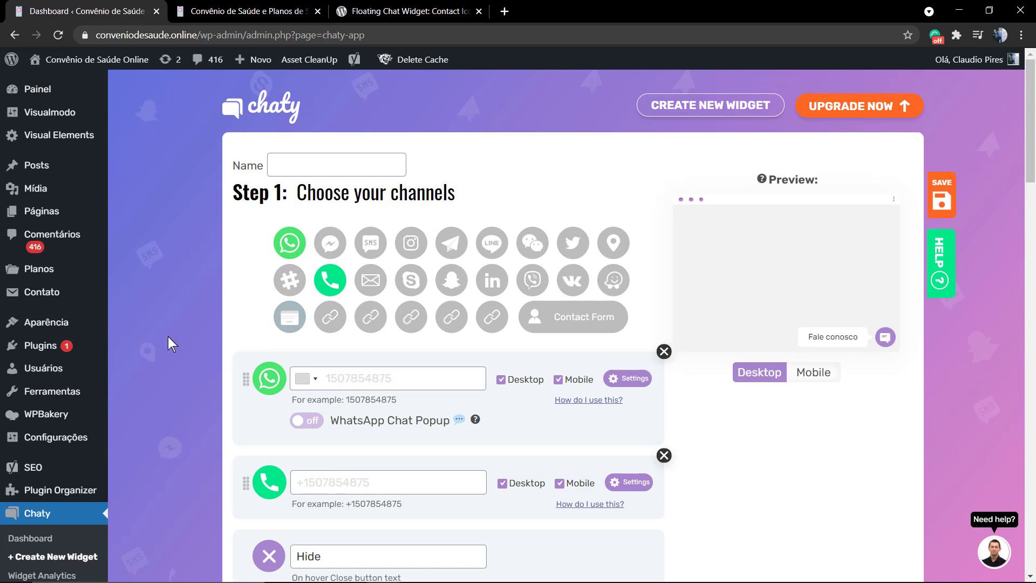
click(328, 283)
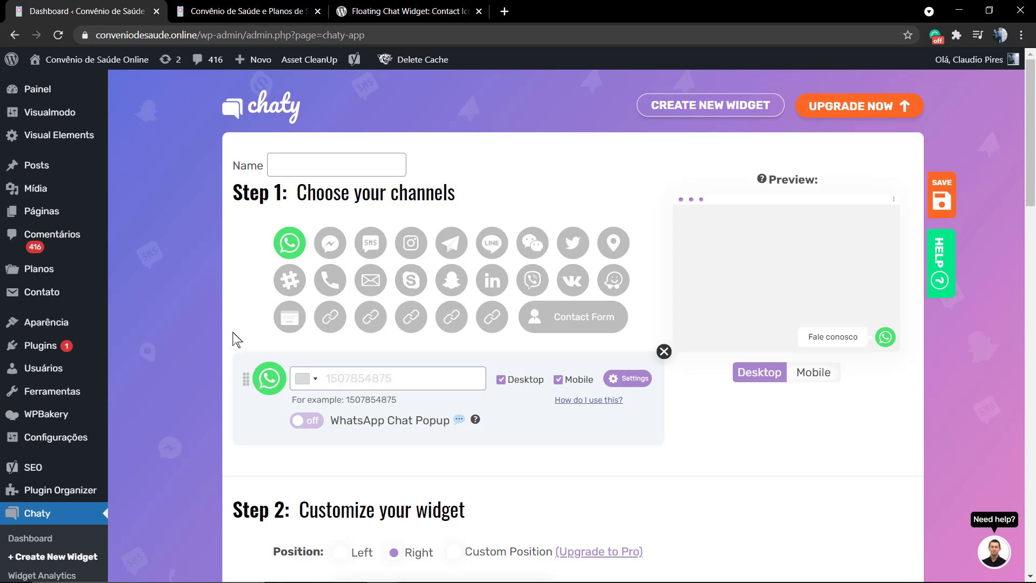
click(351, 374)
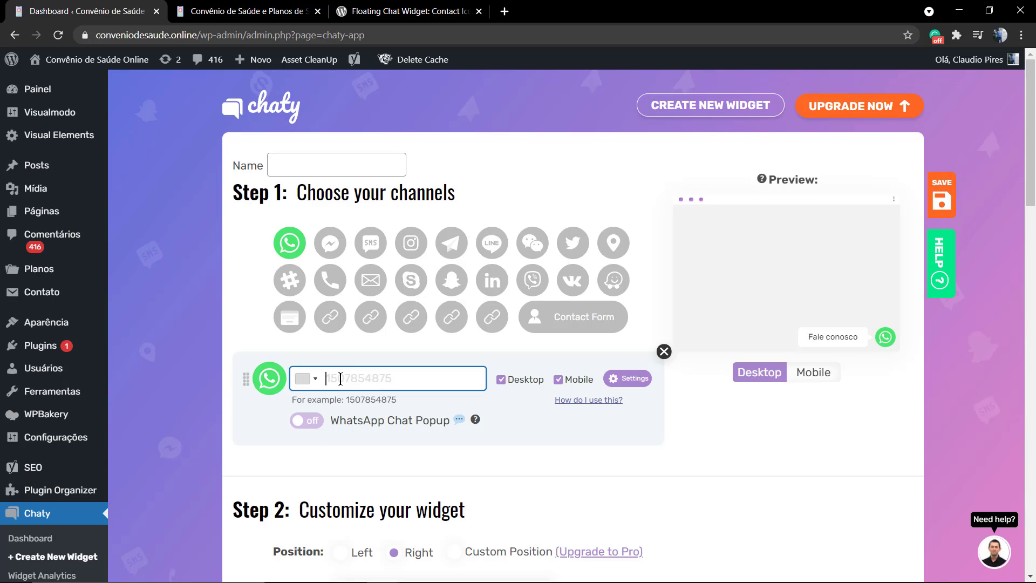
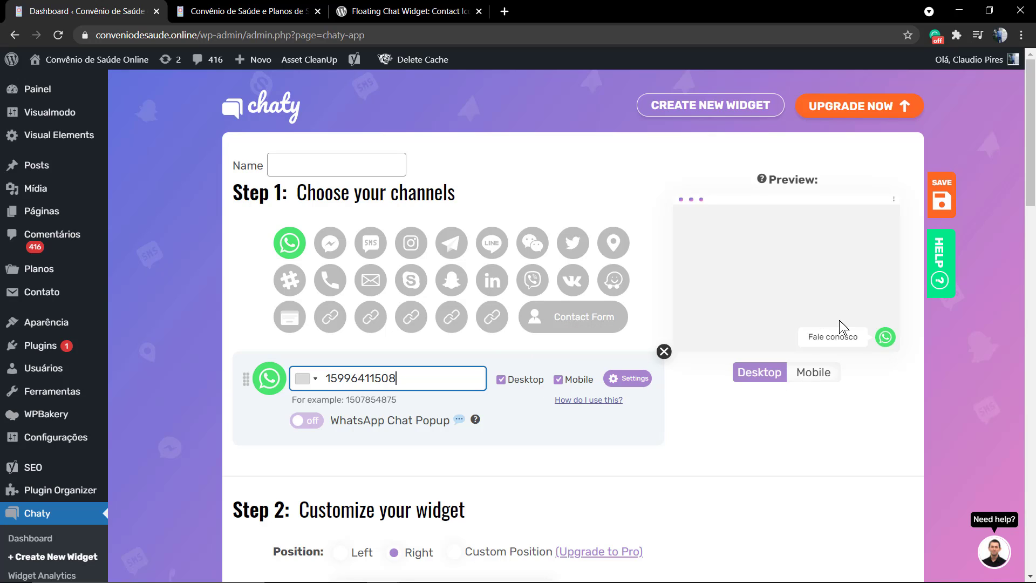
click(808, 378)
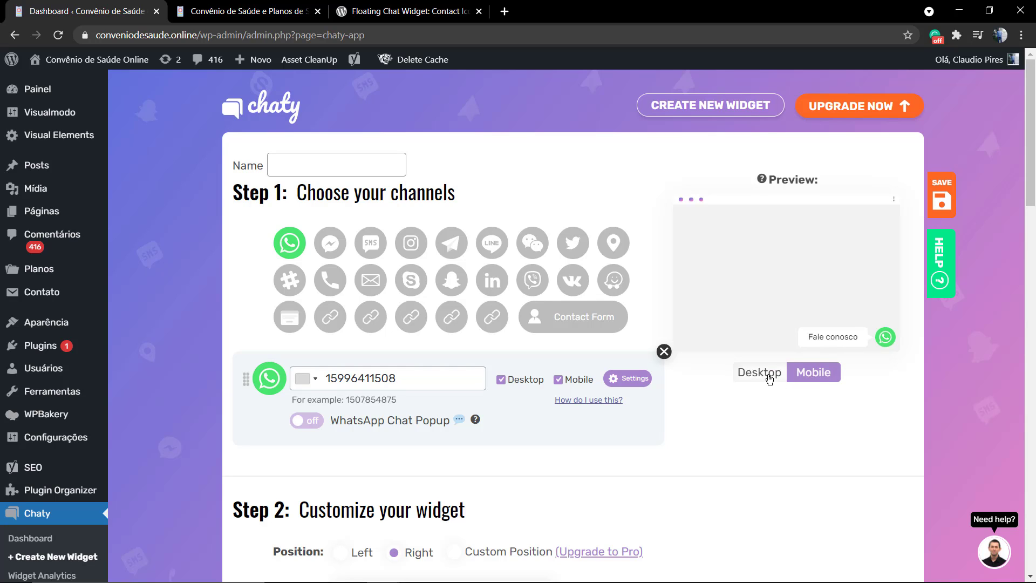
click(770, 379)
Keep the call-to-action text 'Fale conosco' and leave its background colour unchanged
scroll(441, 371, down, 2)
scroll(445, 364, down, 2)
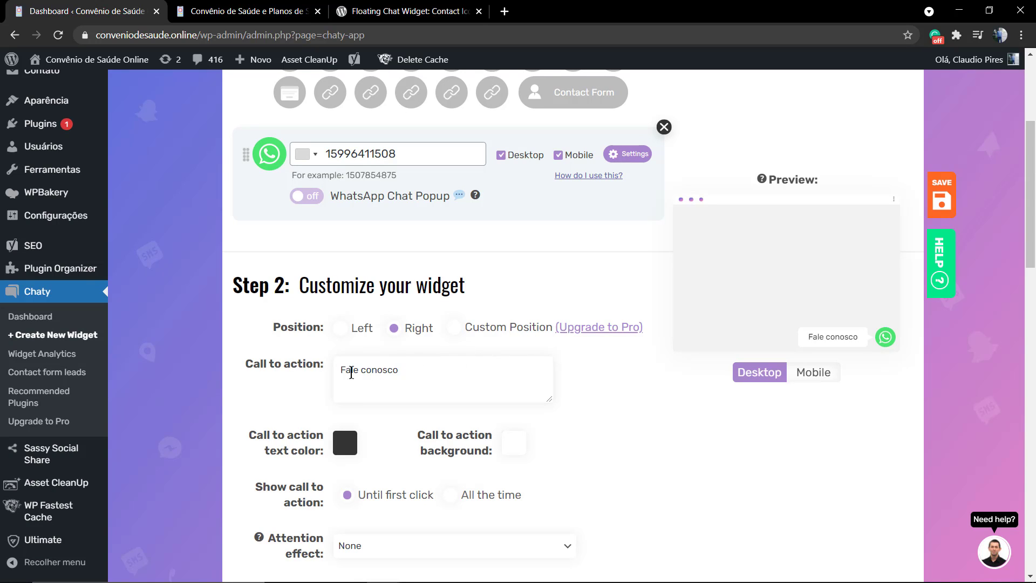
click(430, 370)
triple_click(430, 370)
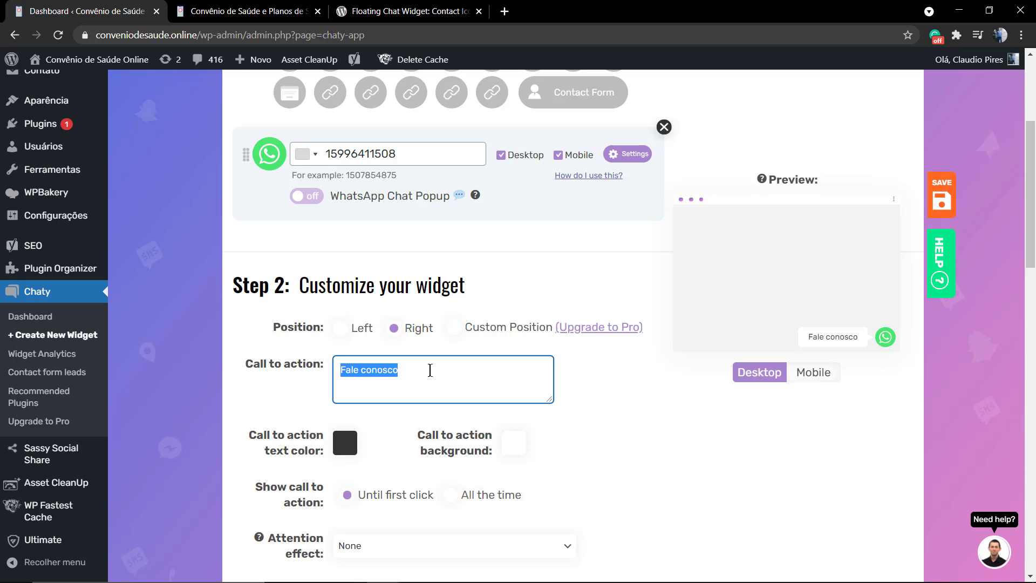
click(431, 371)
scroll(431, 370, down, 2)
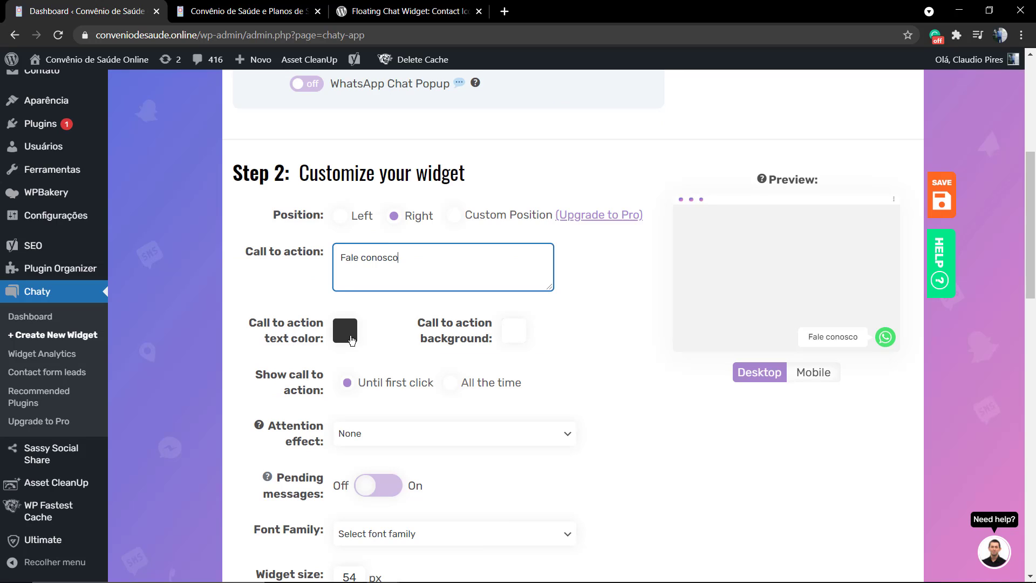
click(515, 335)
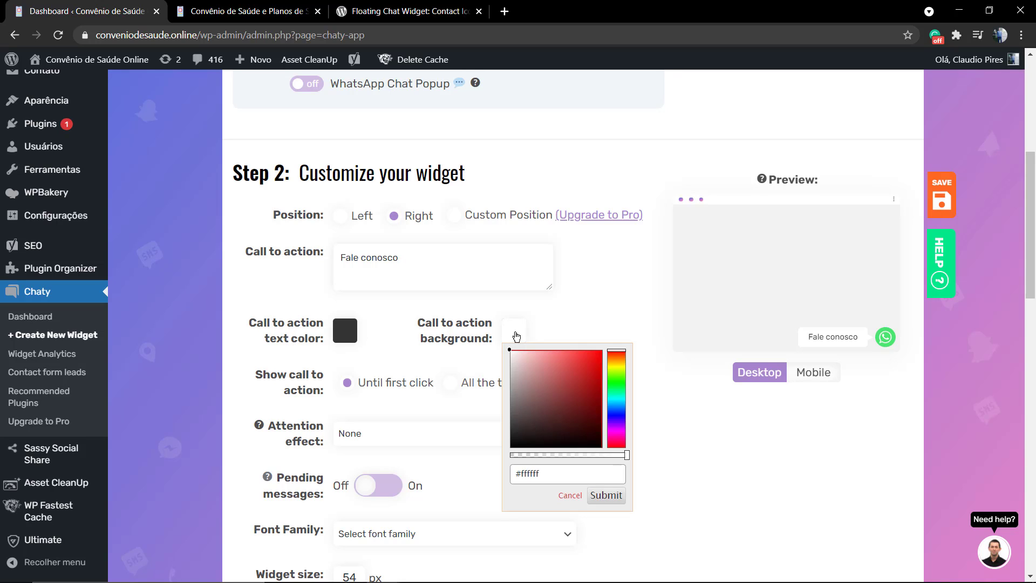
click(516, 337)
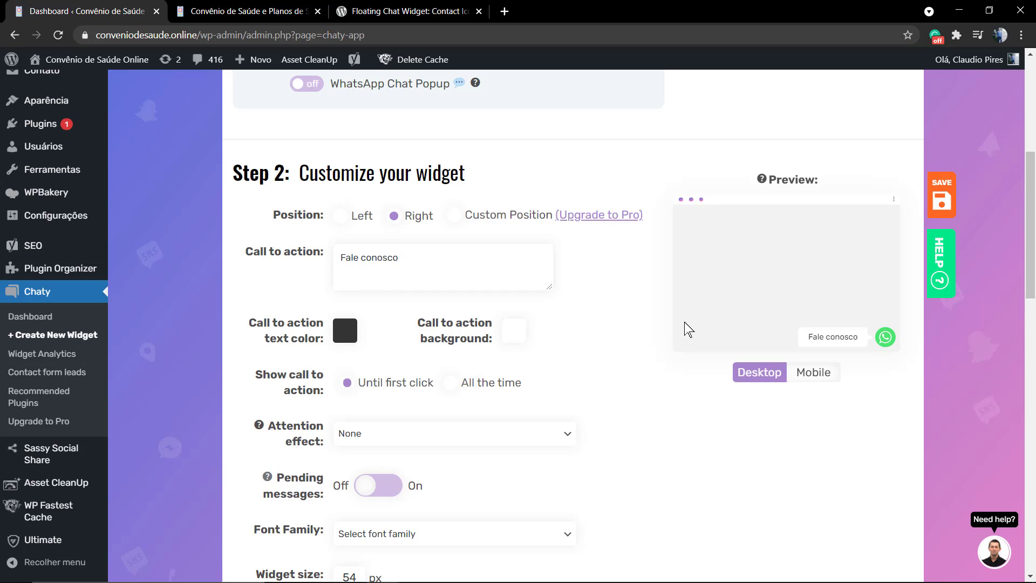
Review the attention effect options and leave it set to None
scroll(545, 359, down, 2)
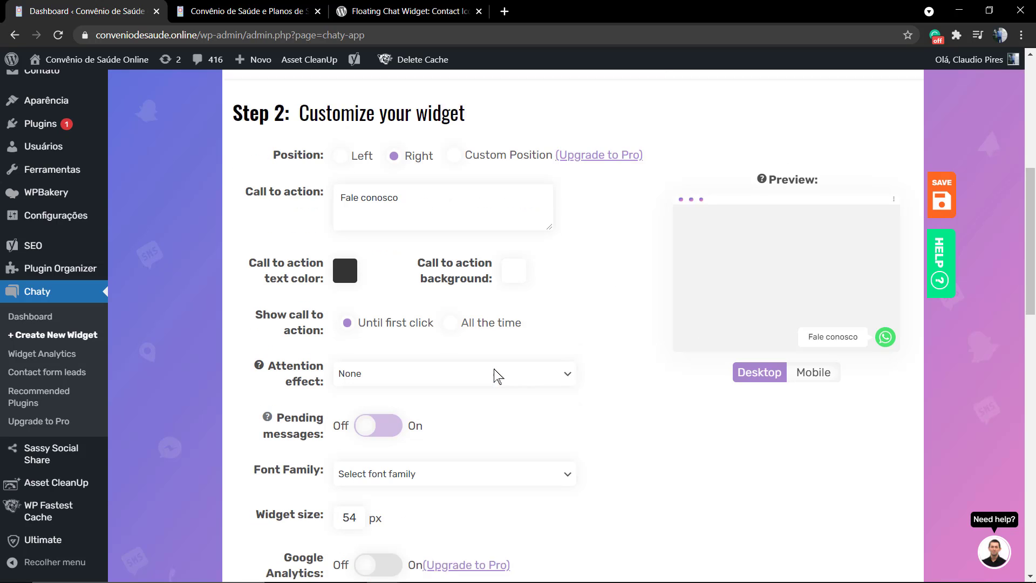
scroll(374, 380, down, 2)
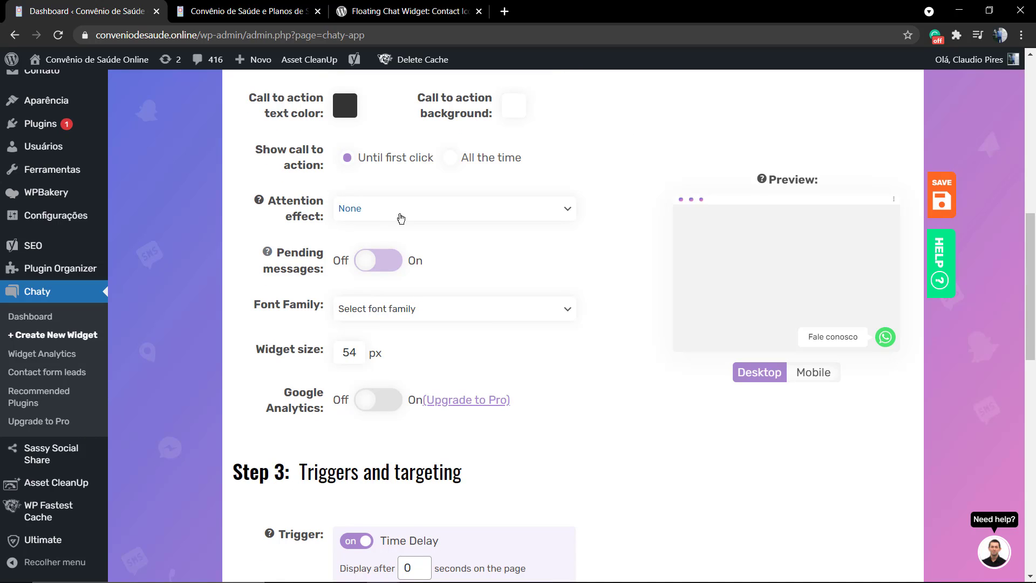
click(402, 218)
click(404, 217)
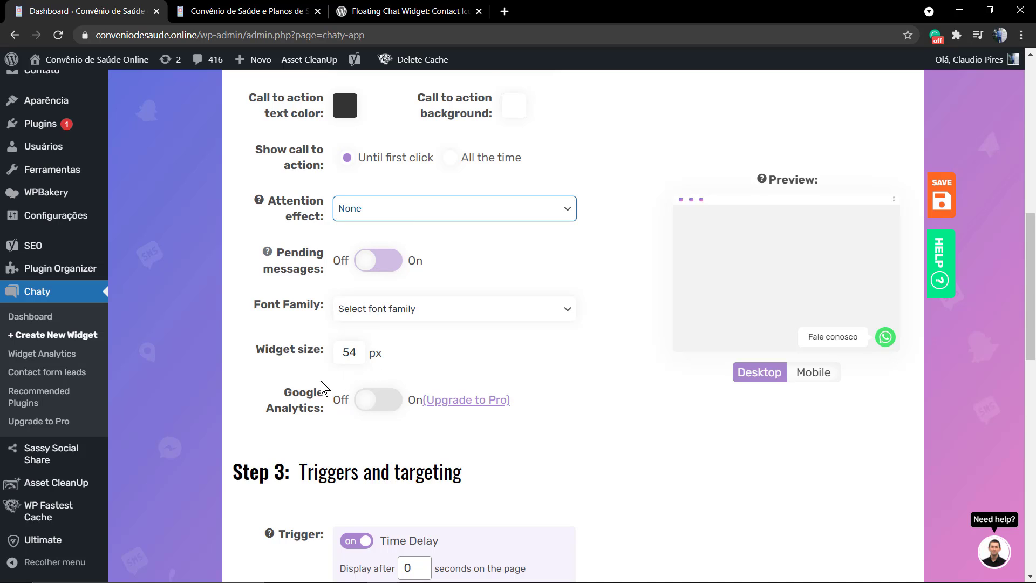
Save the Chaty widget settings so Widget-1 goes live, and move to the homepage
scroll(324, 388, down, 5)
scroll(323, 388, down, 5)
scroll(346, 388, down, 4)
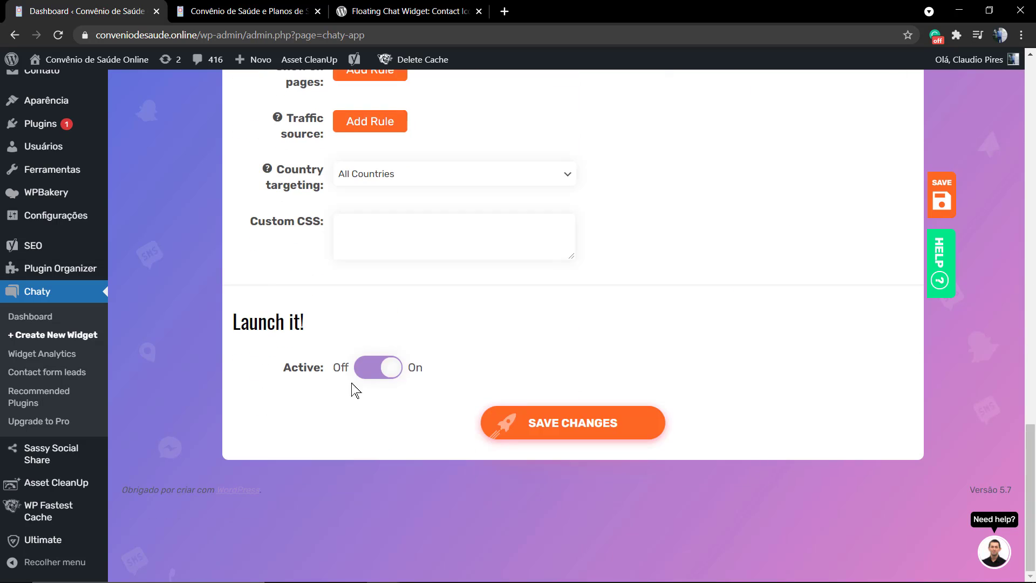
click(541, 428)
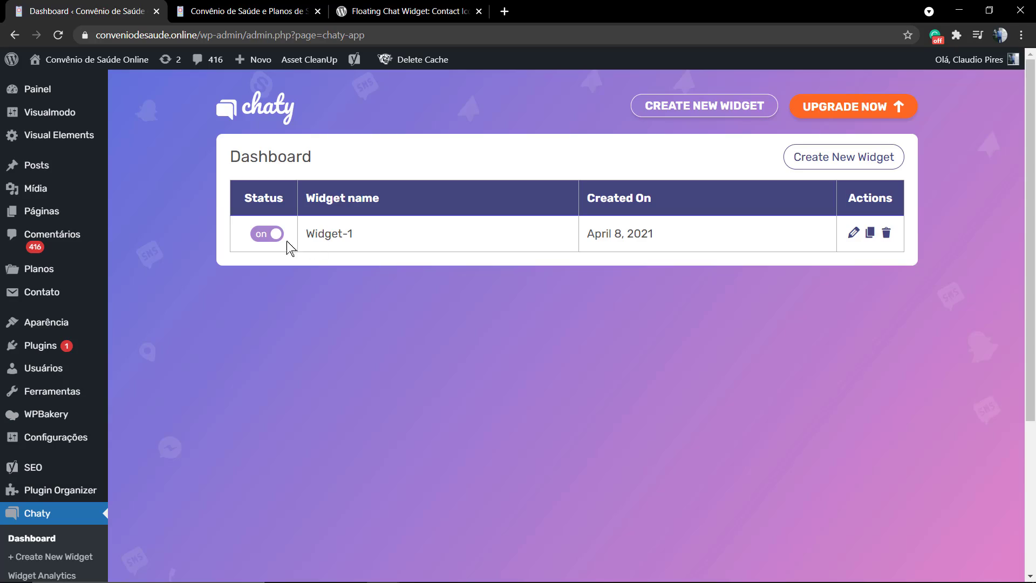
click(249, 12)
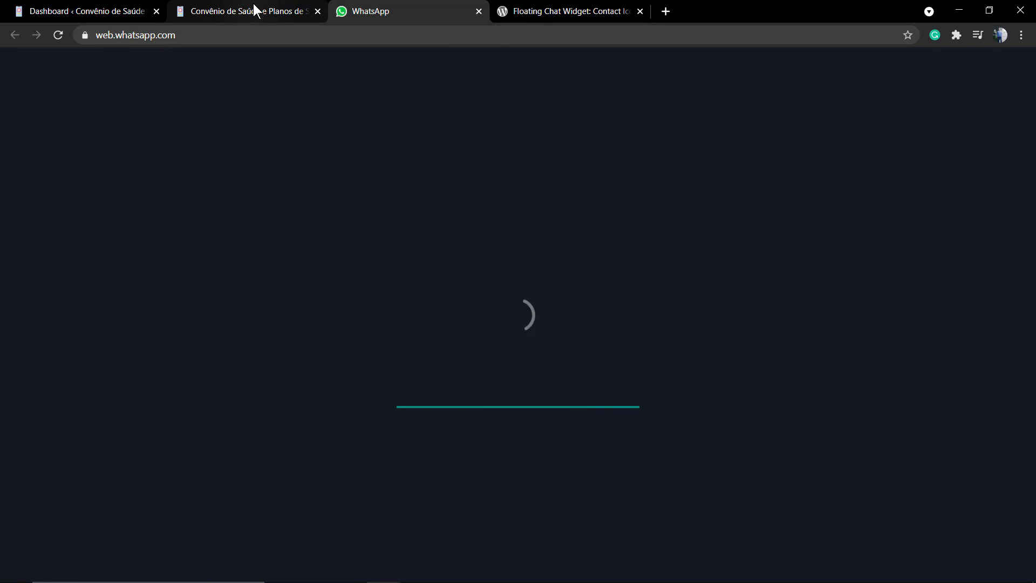
Scroll the live homepage to check the floating WhatsApp button, then return to the Chaty dashboard
click(252, 11)
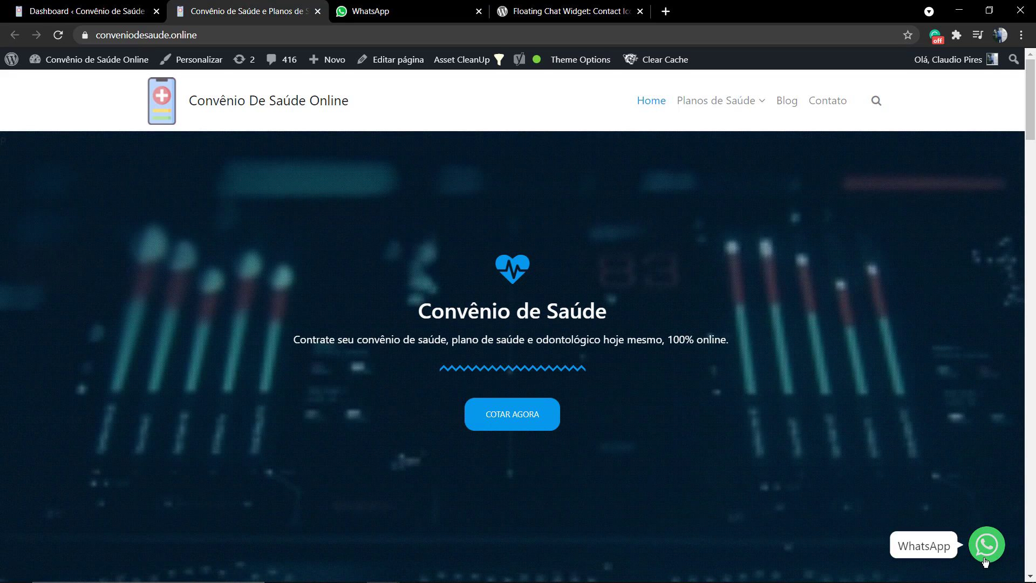
scroll(942, 473, down, 3)
scroll(941, 473, down, 4)
scroll(937, 470, down, 6)
scroll(934, 467, down, 2)
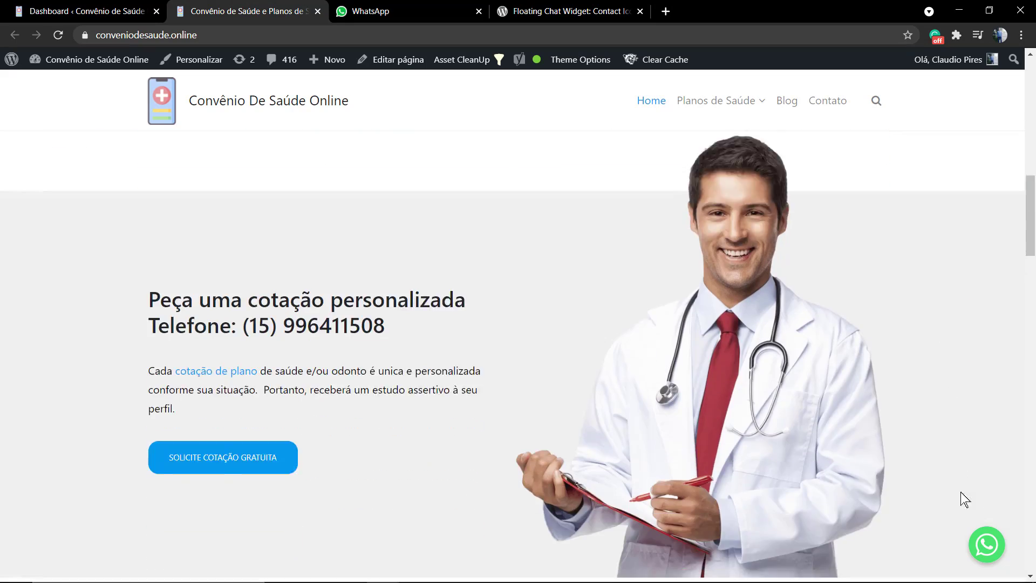
scroll(966, 512, up, 15)
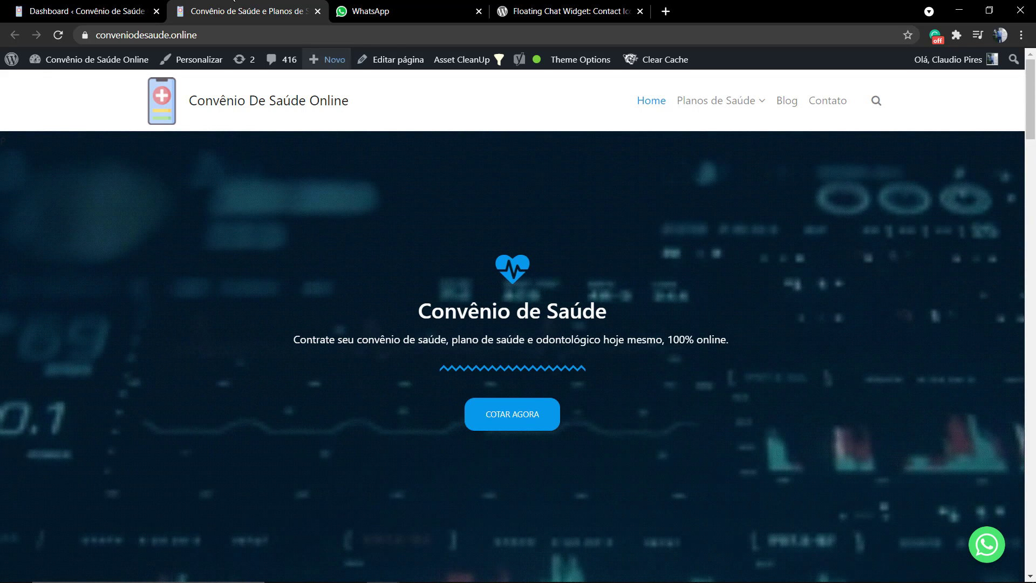
click(126, 5)
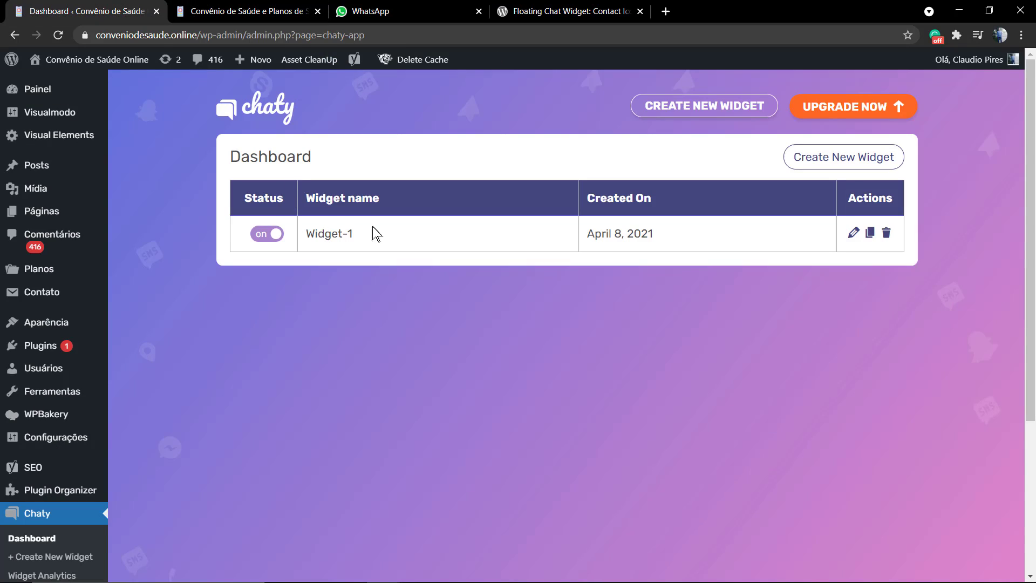
Edit Widget-1, switch on its WhatsApp Chat Popup with 'How can I help you? :)', and save
click(853, 233)
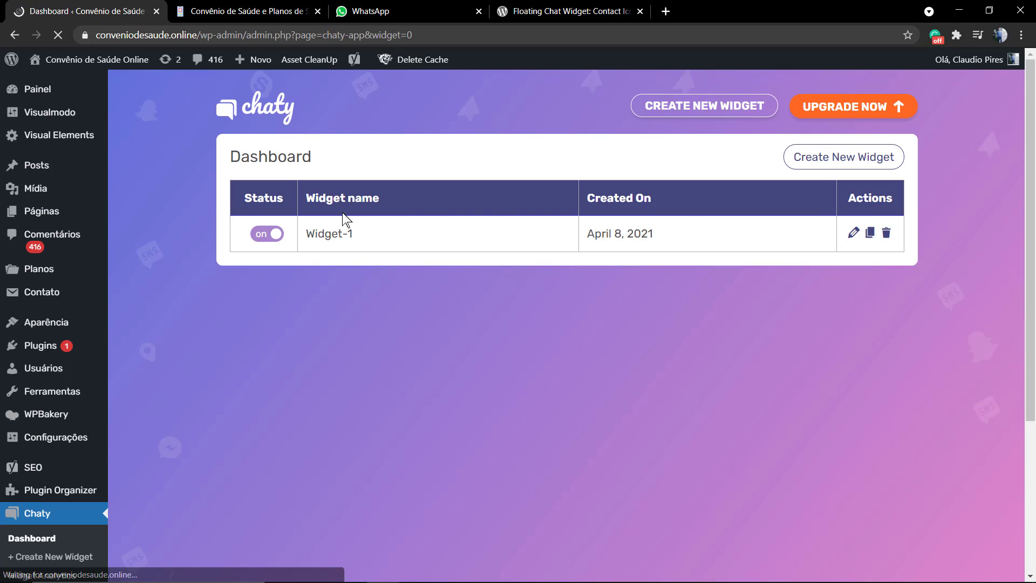
scroll(335, 242, down, 3)
scroll(309, 283, down, 2)
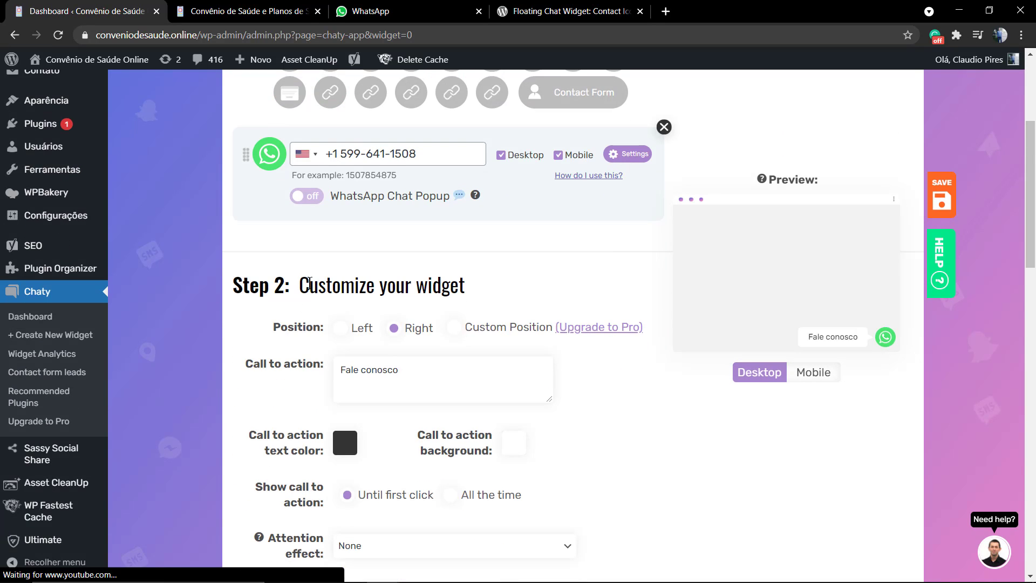
click(308, 200)
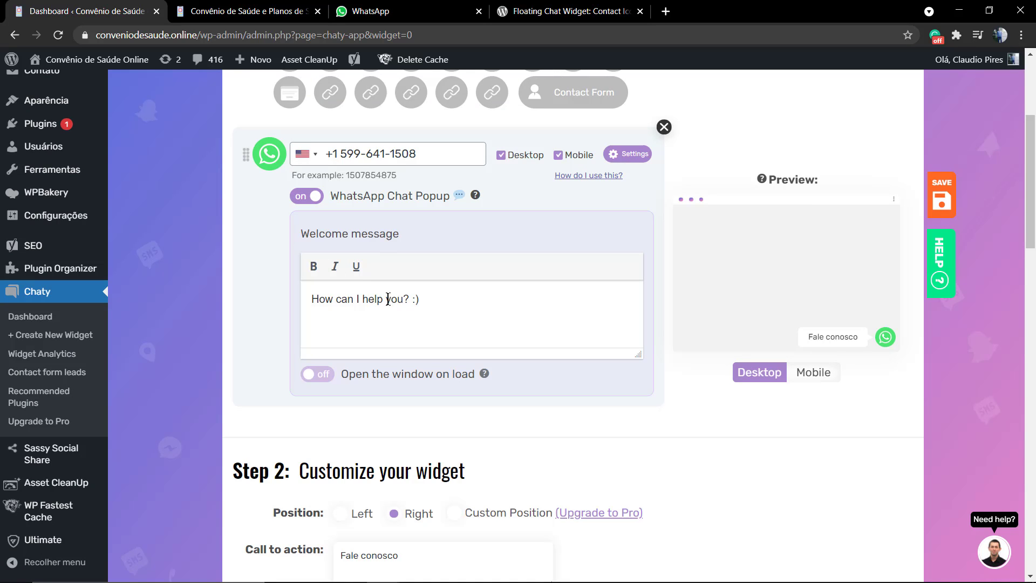
scroll(522, 298, down, 10)
scroll(527, 398, down, 10)
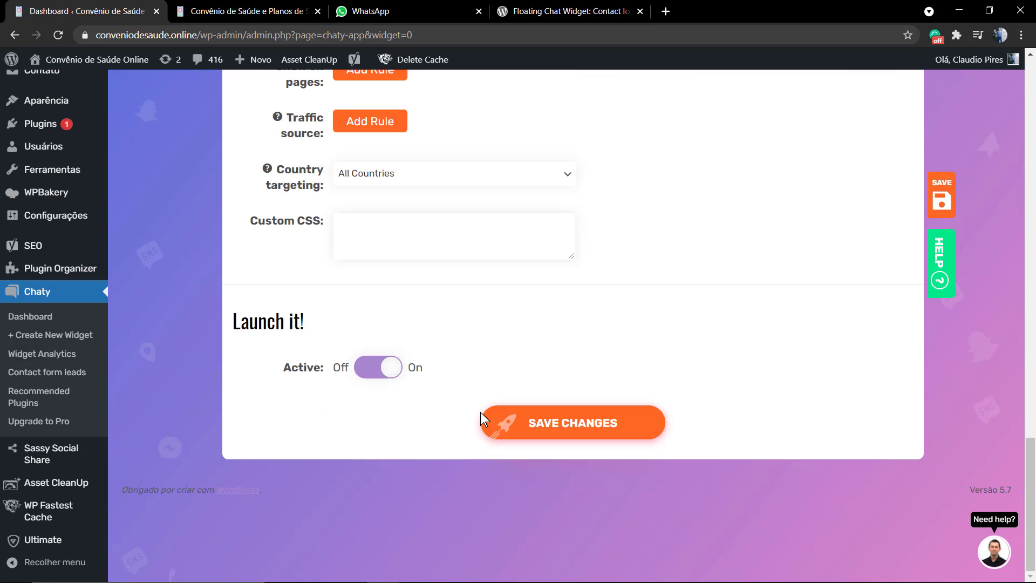
click(512, 422)
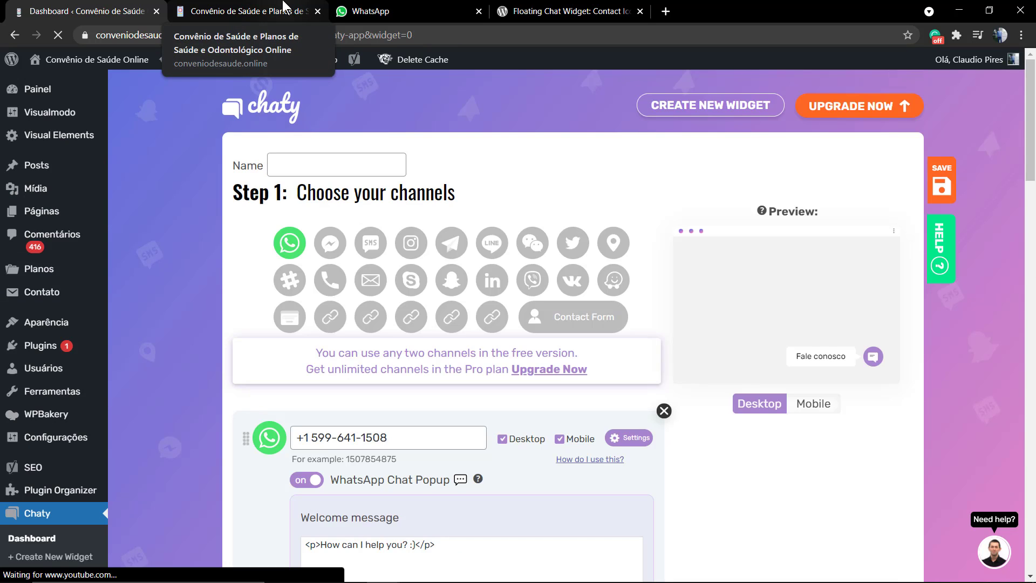
Reload the live site, test the WhatsApp popup's 'How can I help you? :)' greeting, then return
click(285, 7)
key(F5)
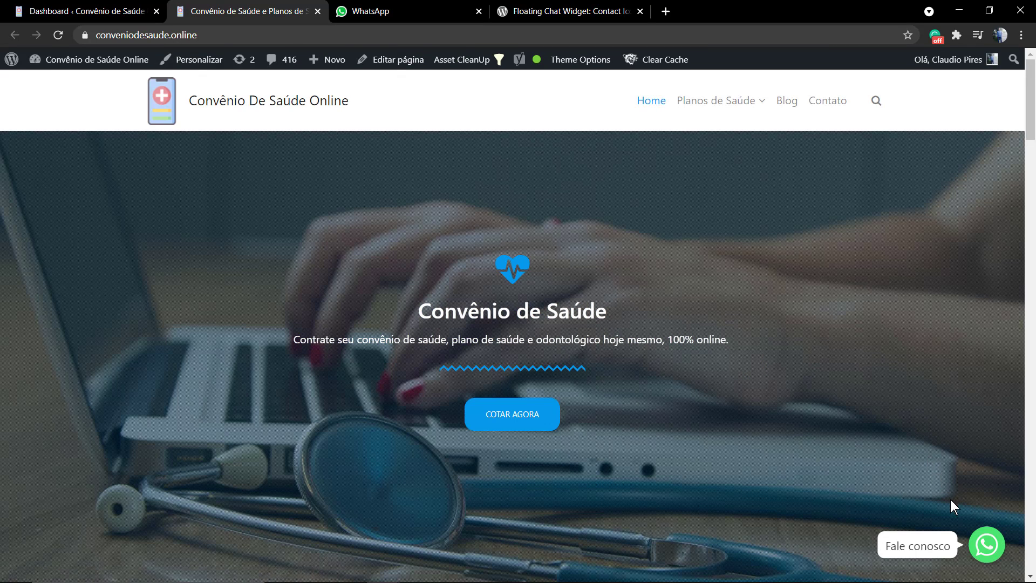
click(977, 545)
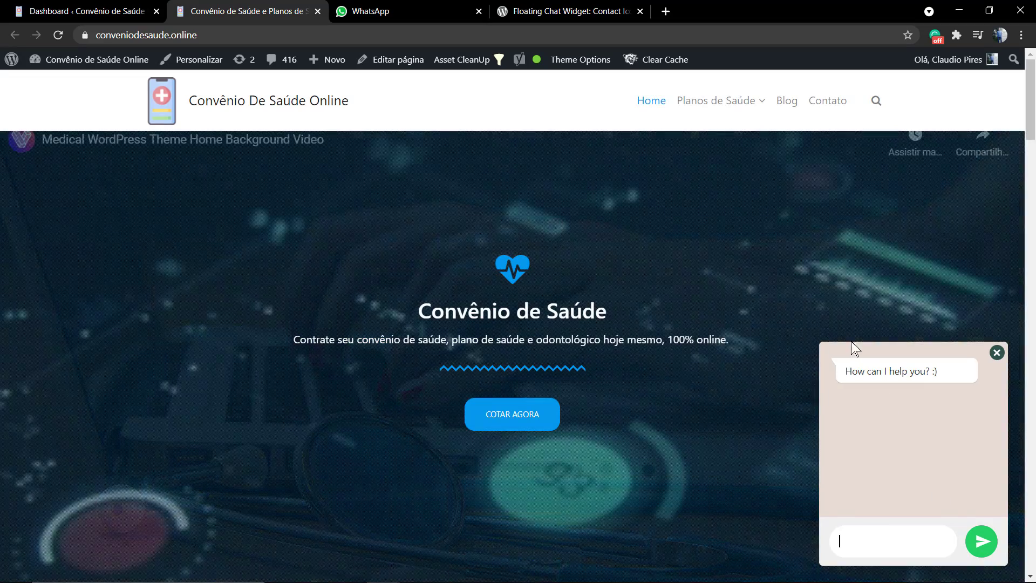
click(880, 536)
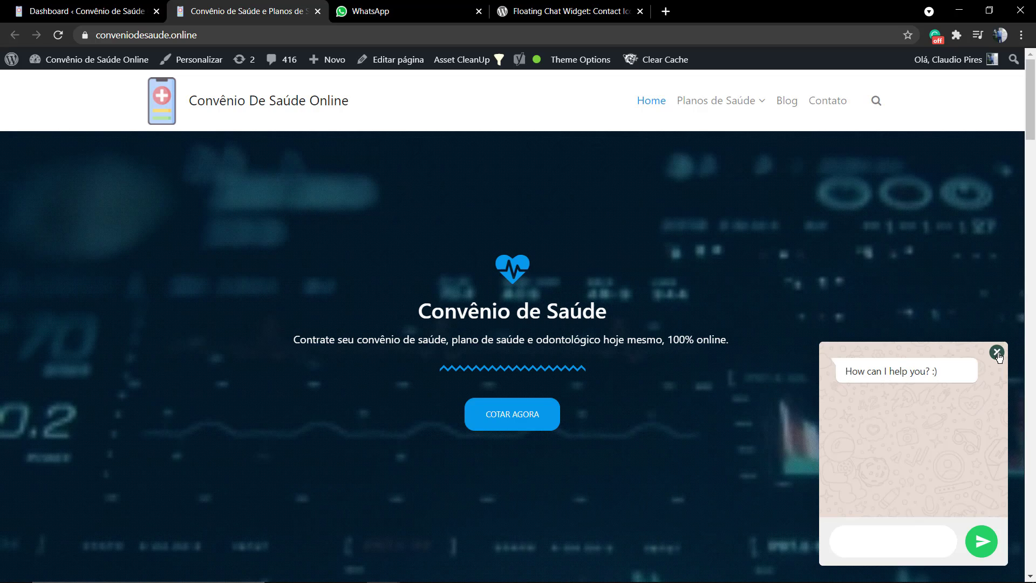
click(997, 353)
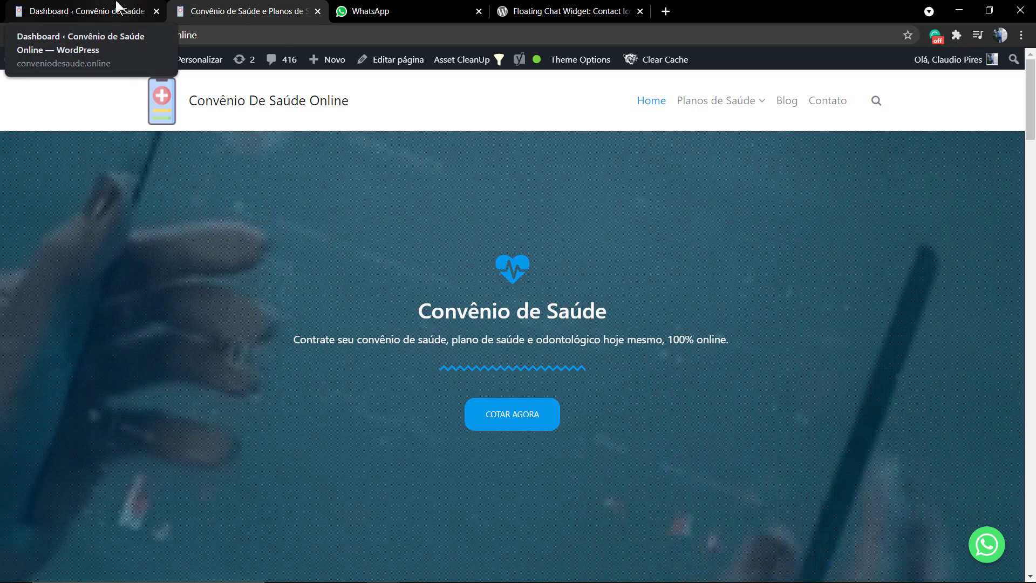
click(116, 8)
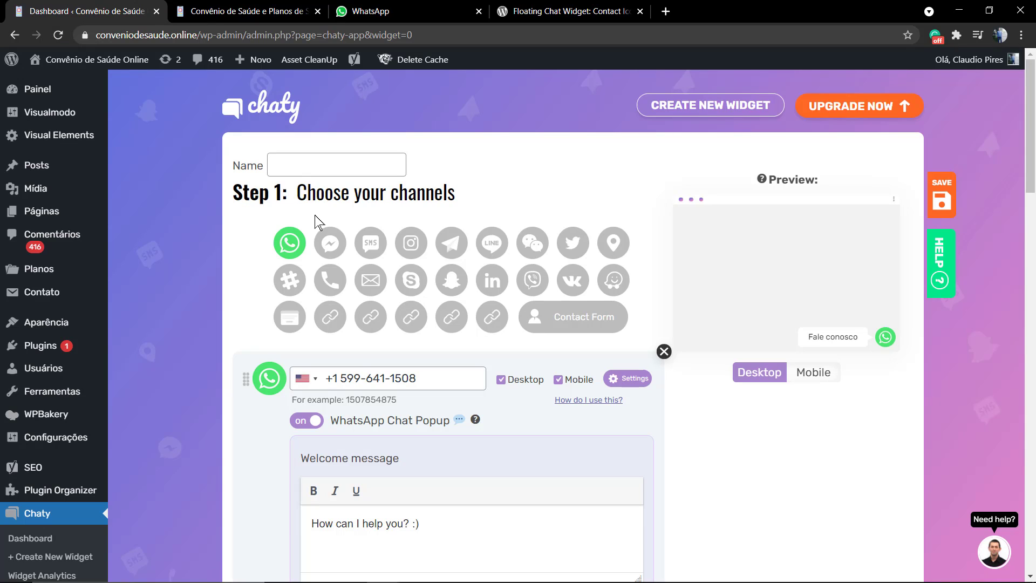